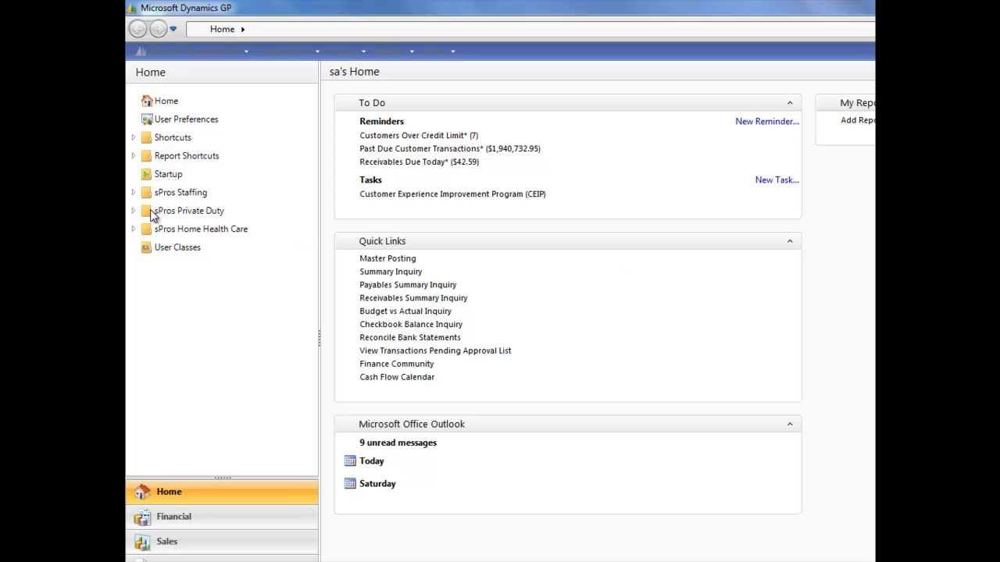
Open the Call-In Processing window from the sPros Private Duty folder, launch its processing window, and close it.
click(134, 212)
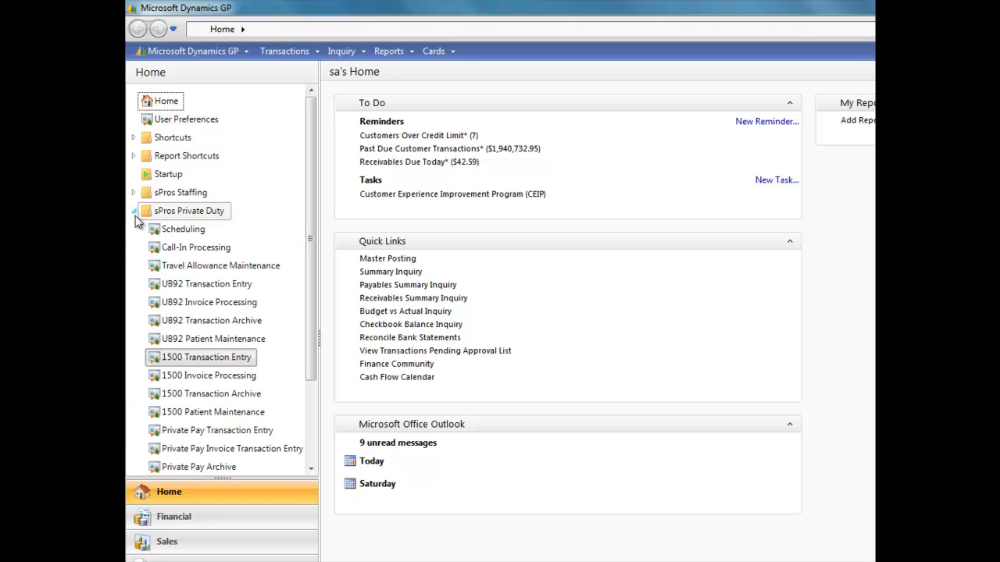
click(173, 248)
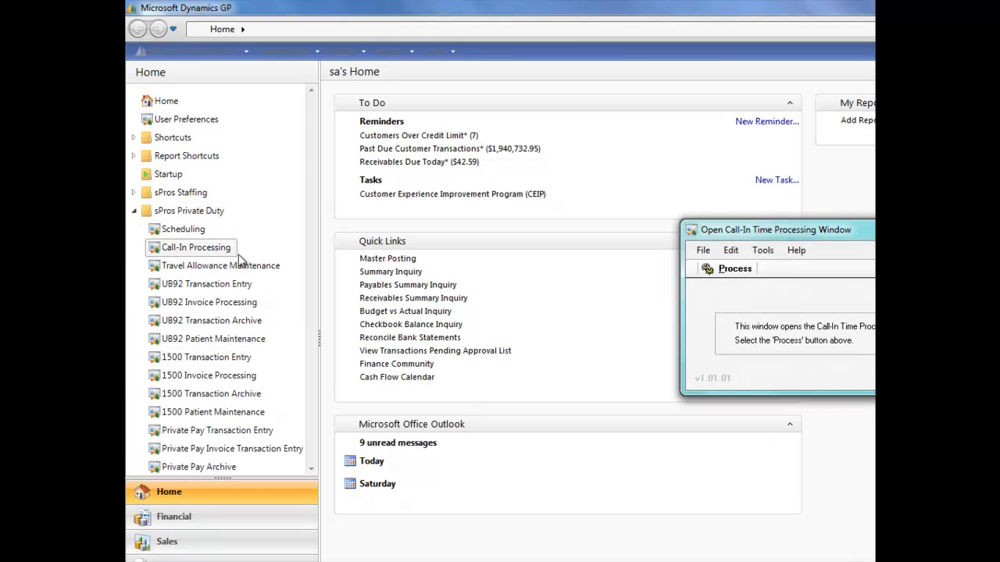
drag(838, 232, 509, 220)
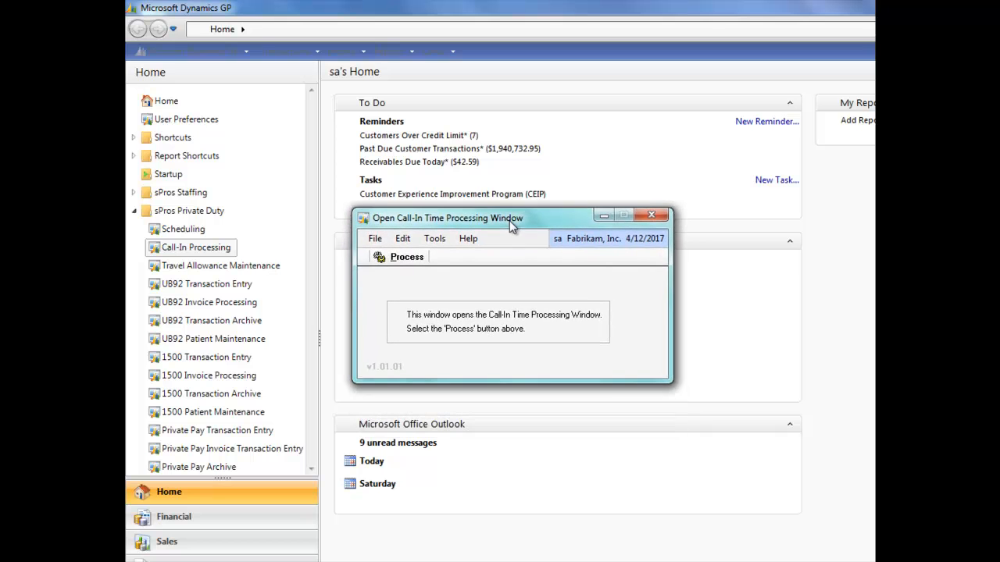
click(405, 258)
drag(609, 227, 373, 187)
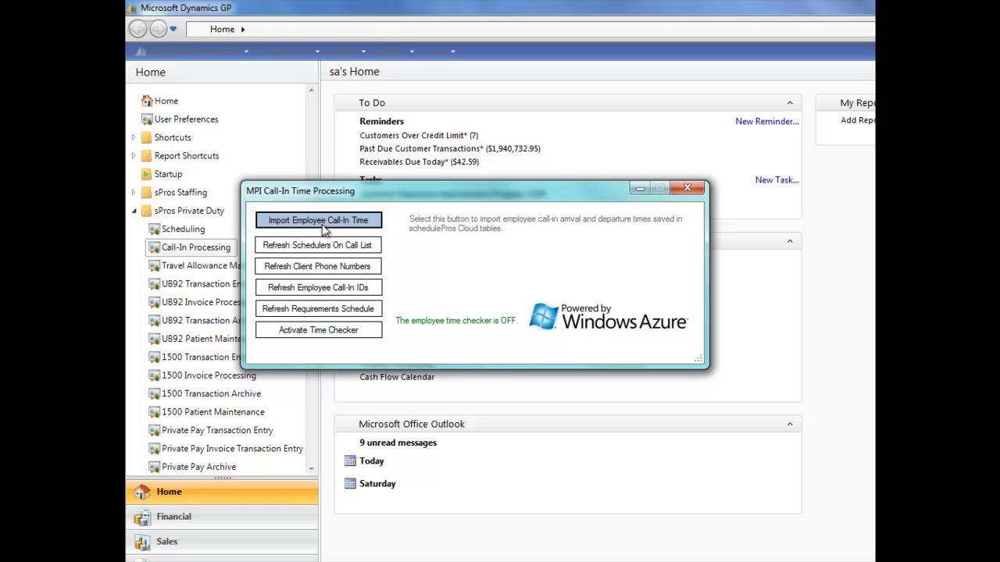
click(688, 190)
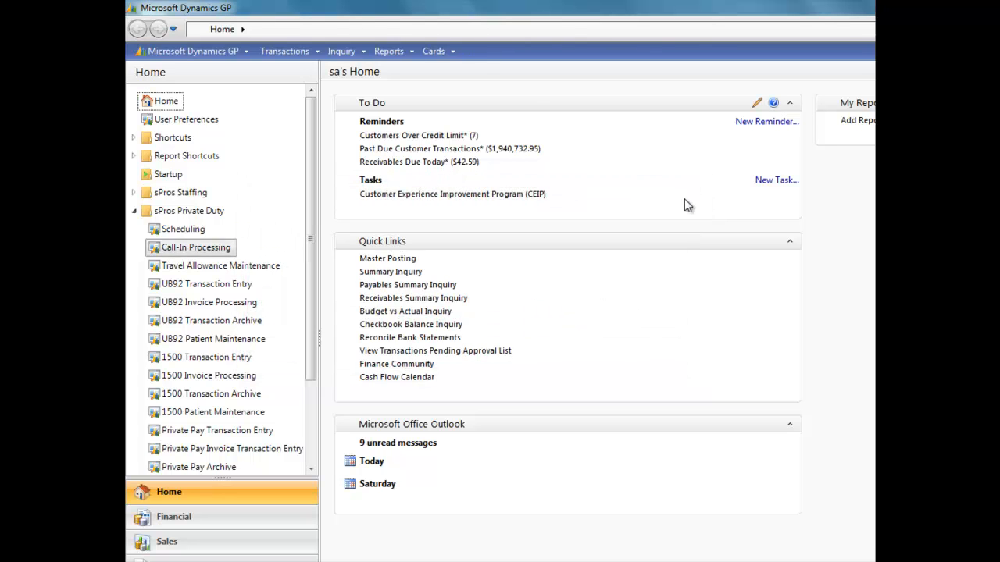
Open 1500 Transaction Entry, set the Import Cut-off Date to 5/8/2012, and close the window.
click(208, 360)
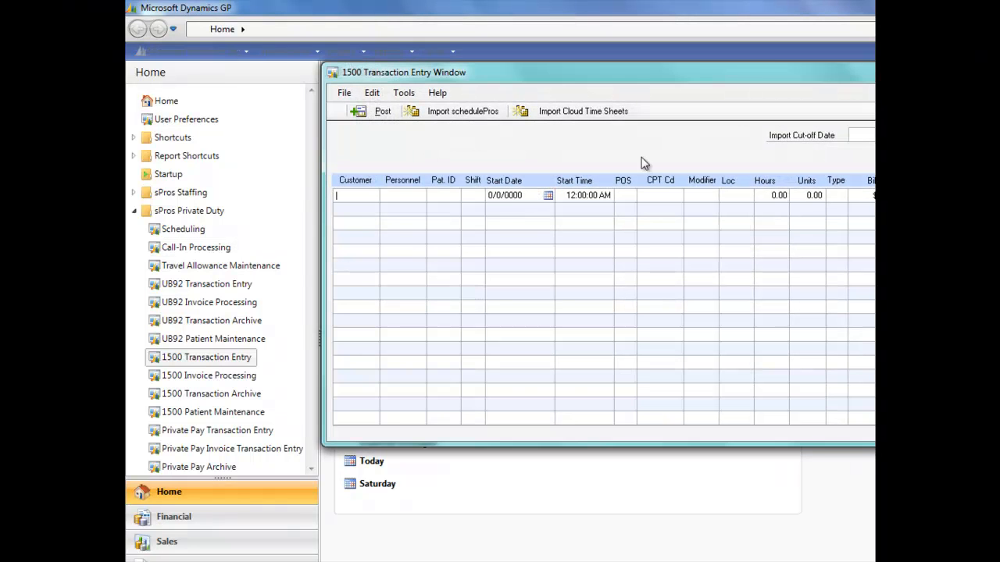
drag(735, 77, 568, 96)
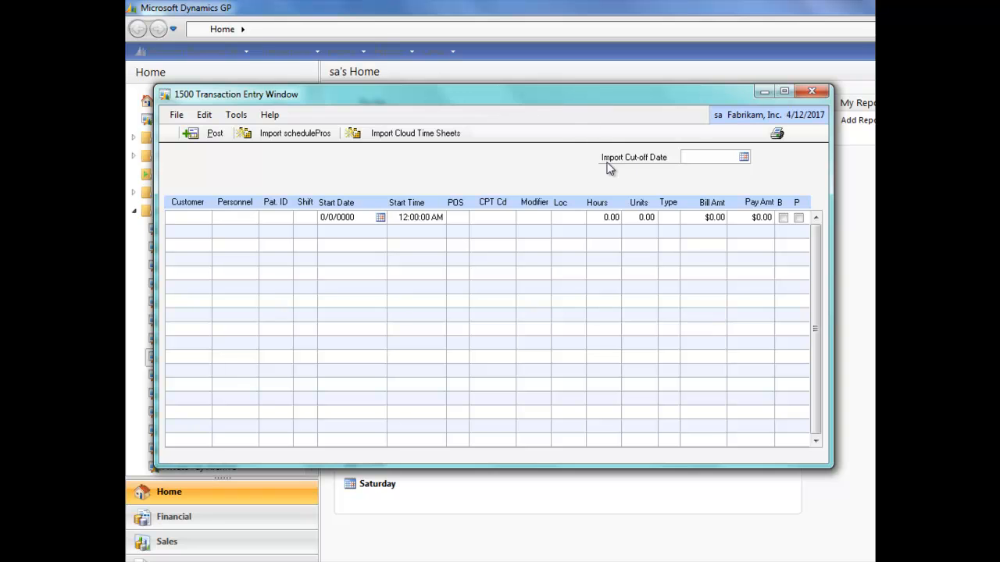
click(743, 157)
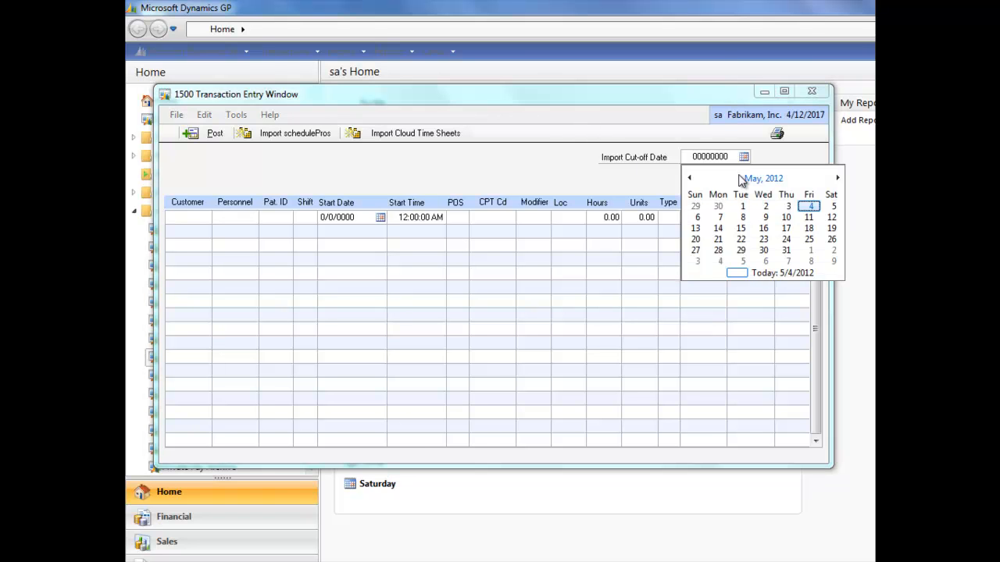
click(742, 219)
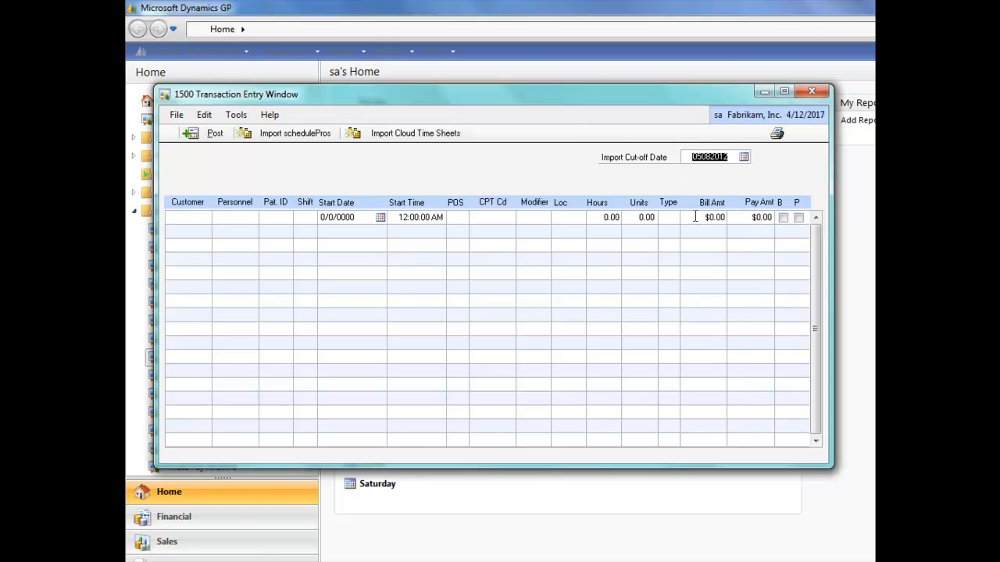
key(Tab)
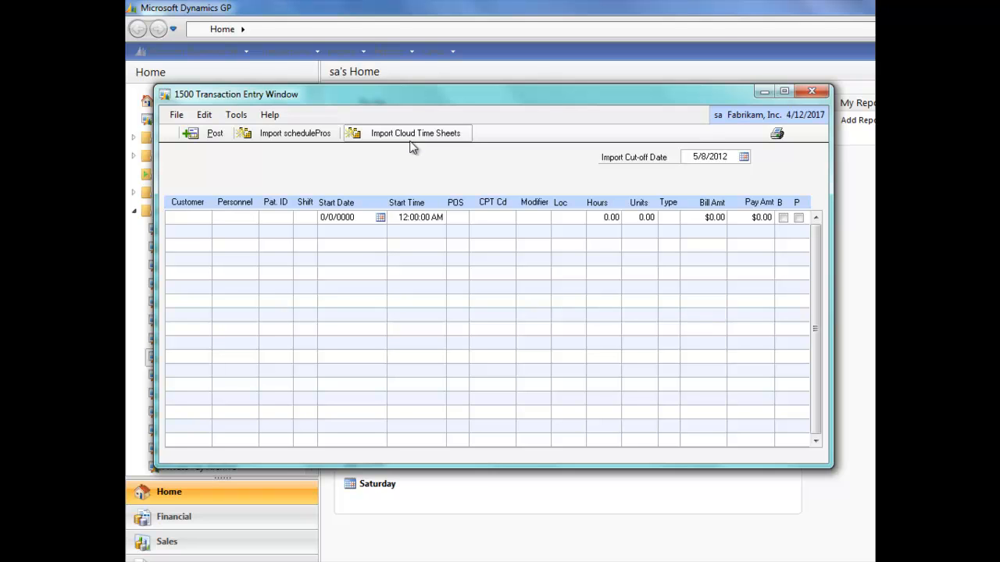
click(813, 89)
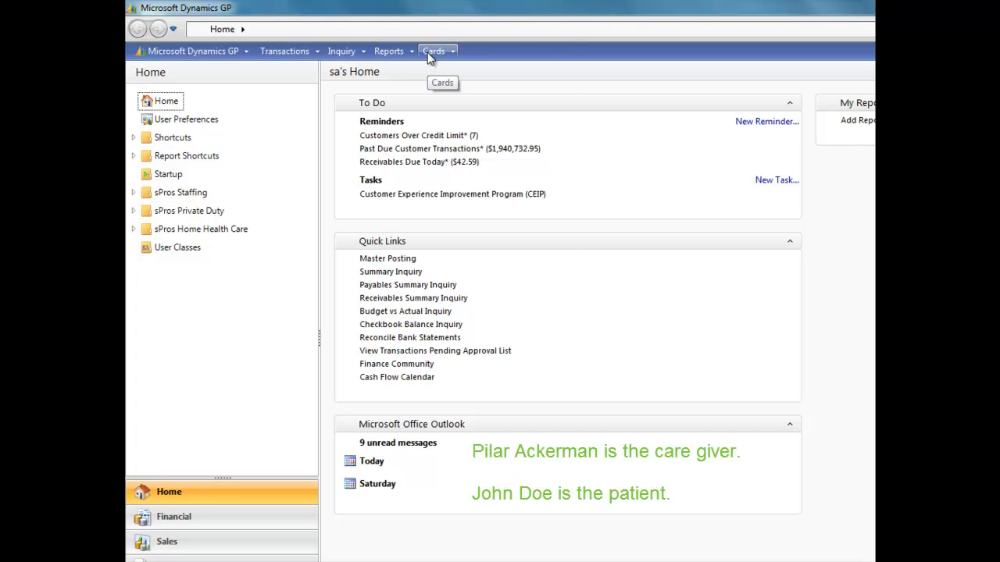
Open Employee Maintenance from the payroll cards and arrange it beside its Sub window.
click(434, 56)
mouse_move(458, 149)
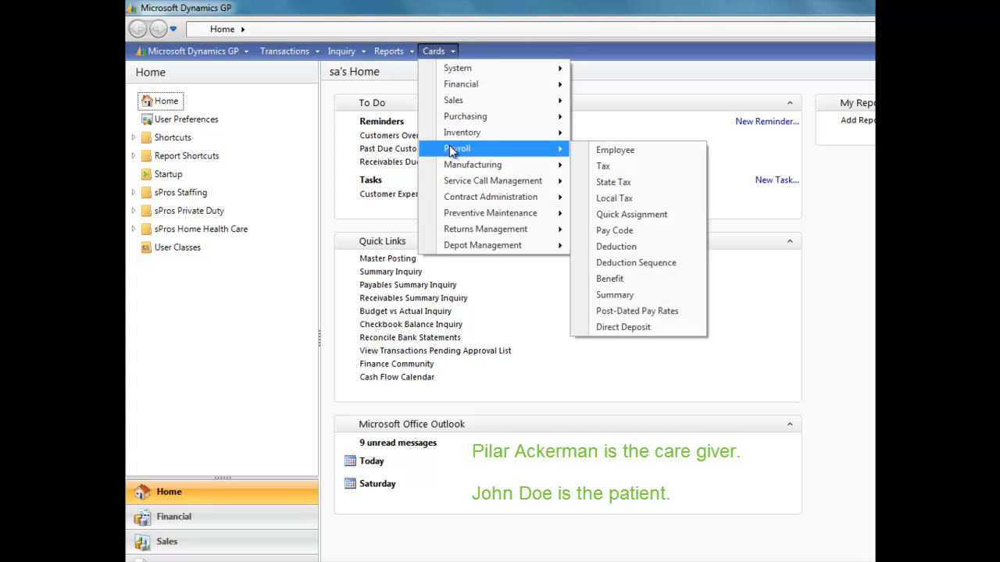
click(611, 149)
drag(491, 93, 340, 83)
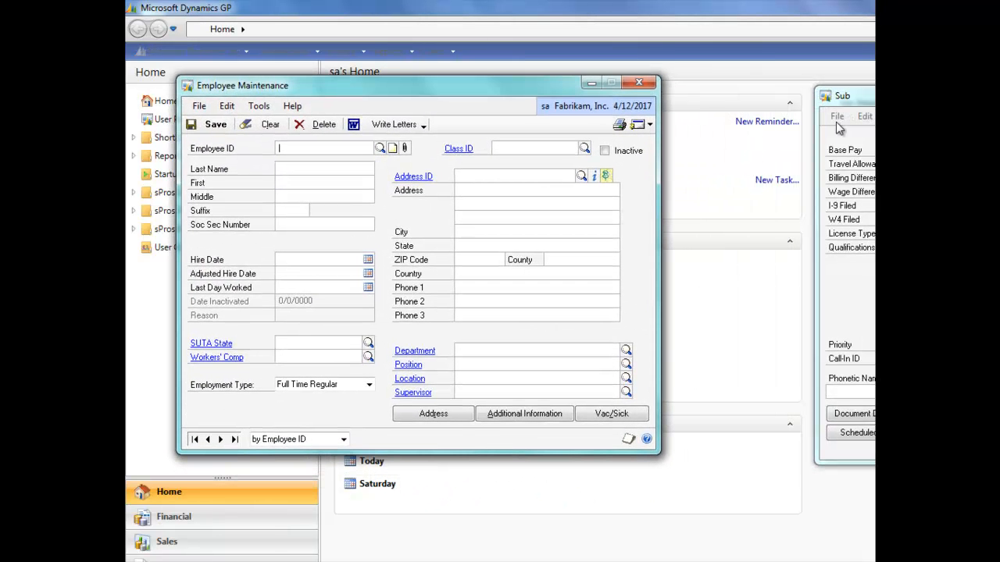
drag(858, 97, 713, 92)
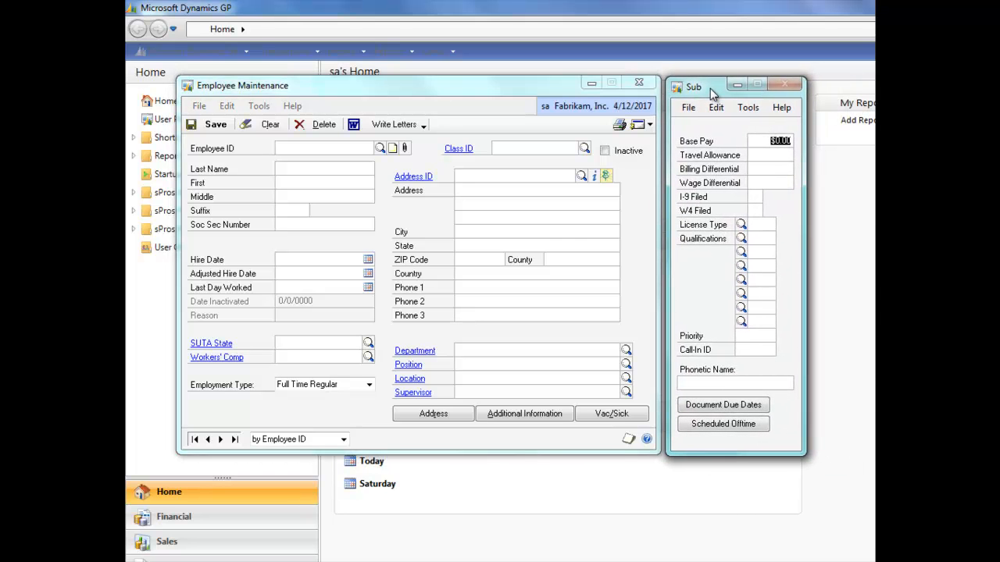
Look up the care giver's employee record through the employee lookup, review it, and close the window.
click(308, 153)
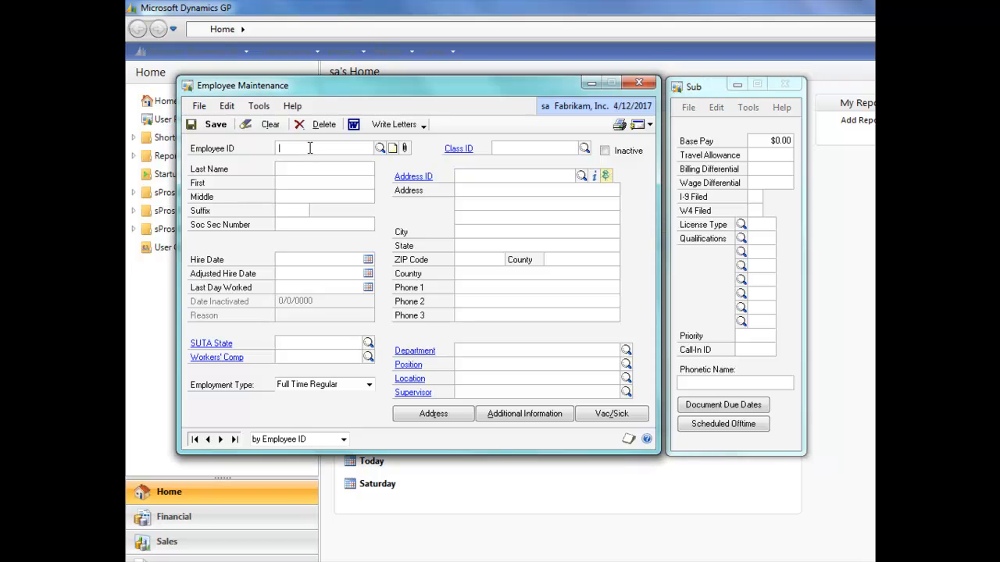
click(379, 148)
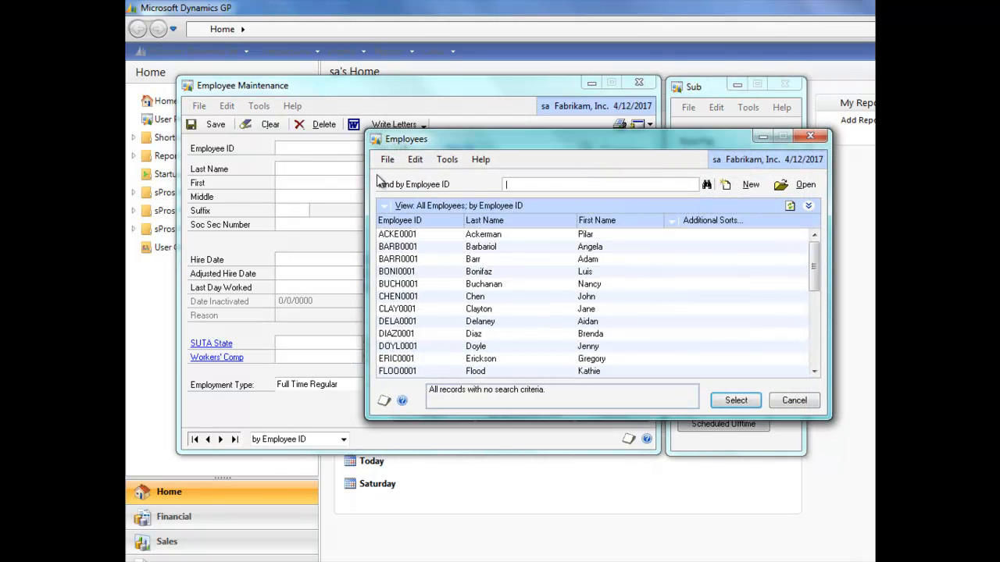
click(404, 235)
click(733, 401)
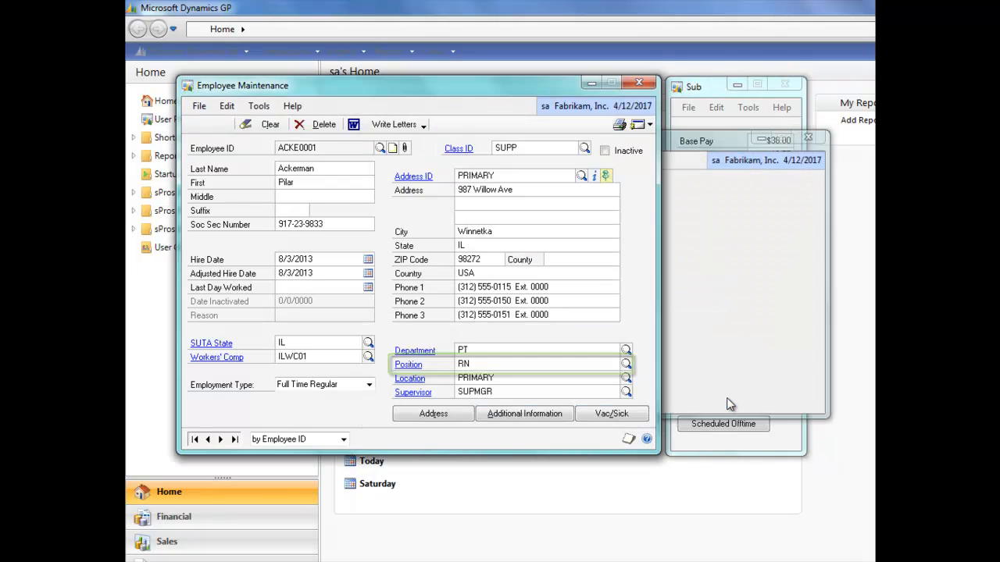
key(Tab)
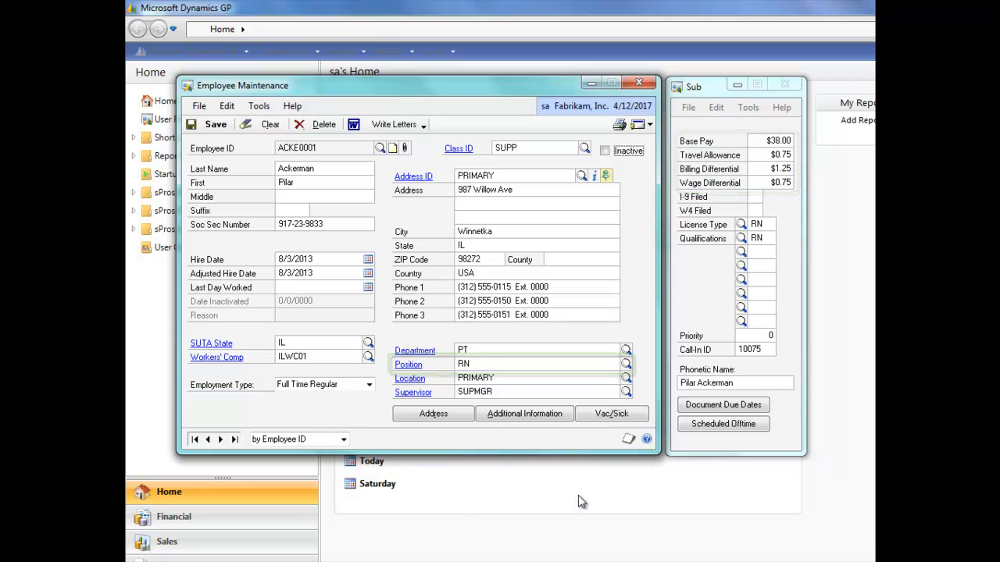
click(639, 83)
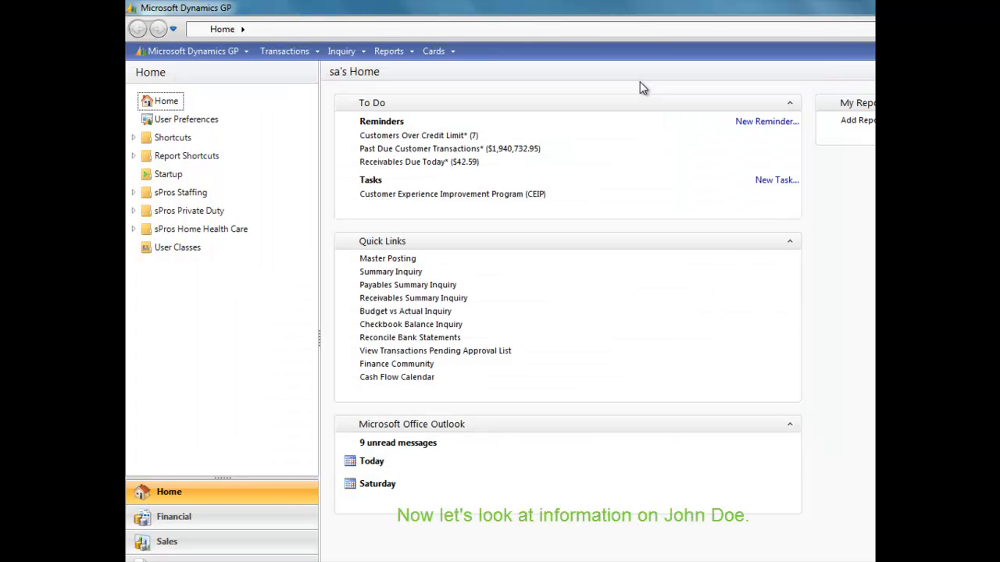
Open Customer Maintenance from the sales cards and arrange it beside its Sub window.
click(432, 51)
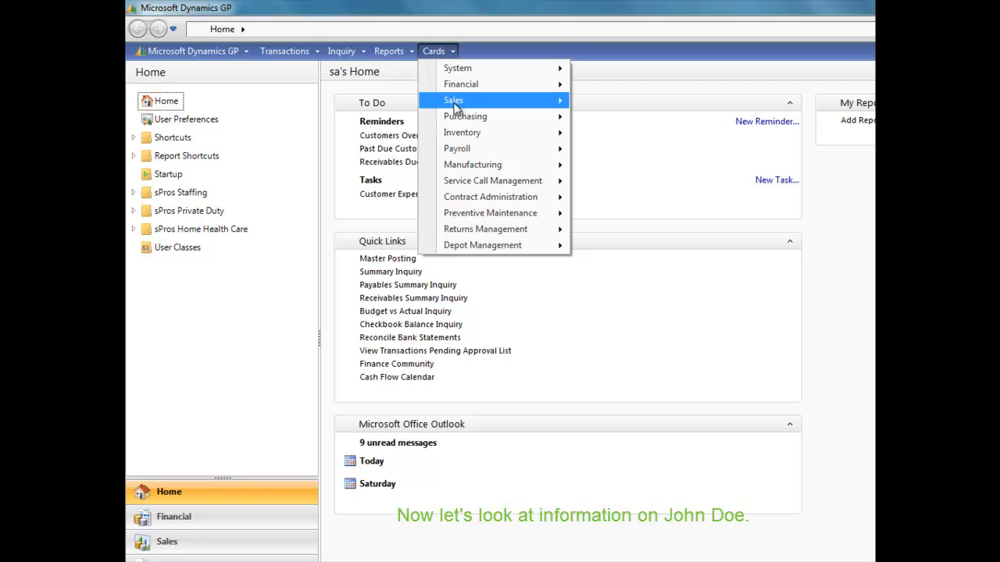
mouse_move(491, 104)
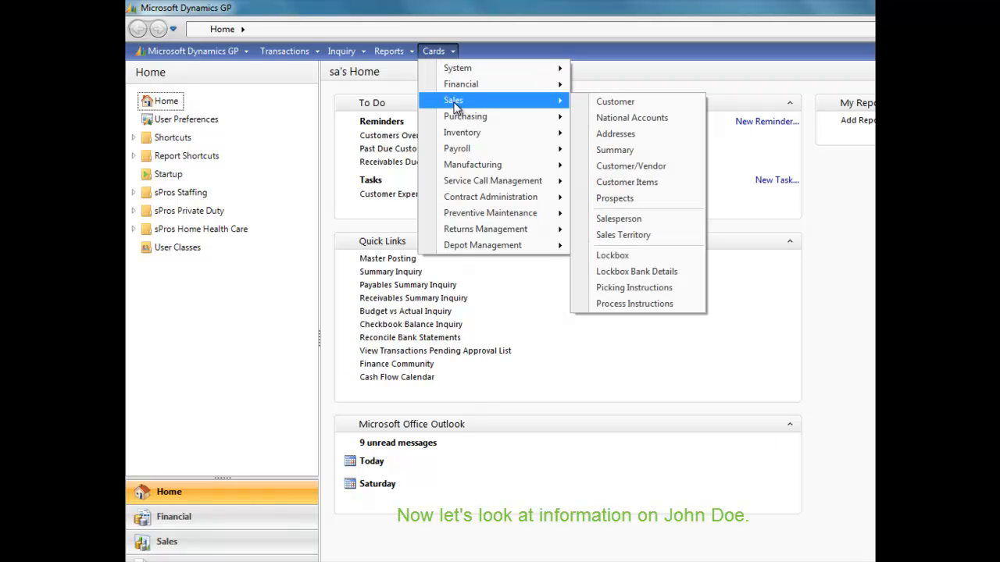
click(611, 100)
drag(555, 95, 404, 79)
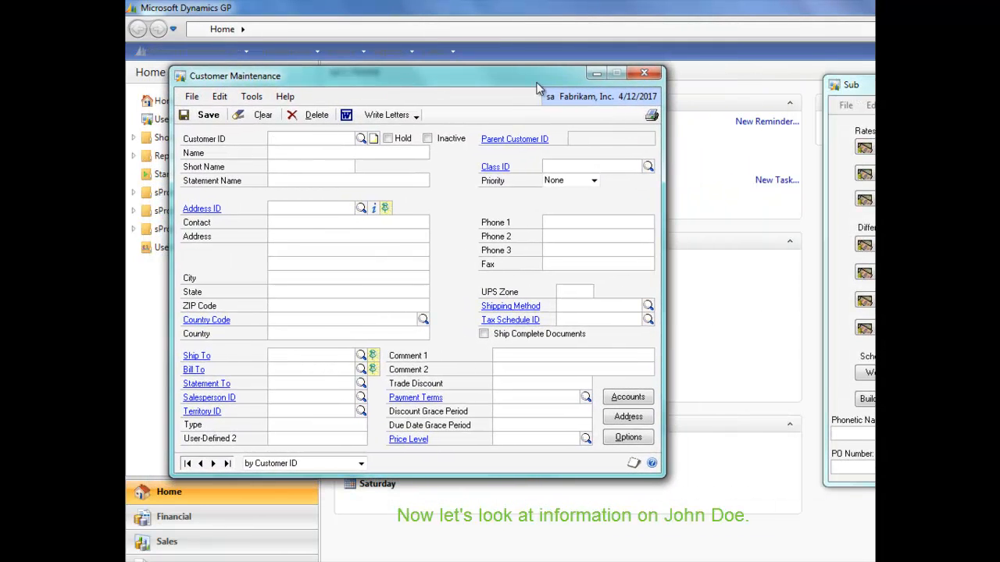
click(835, 434)
drag(872, 87, 724, 78)
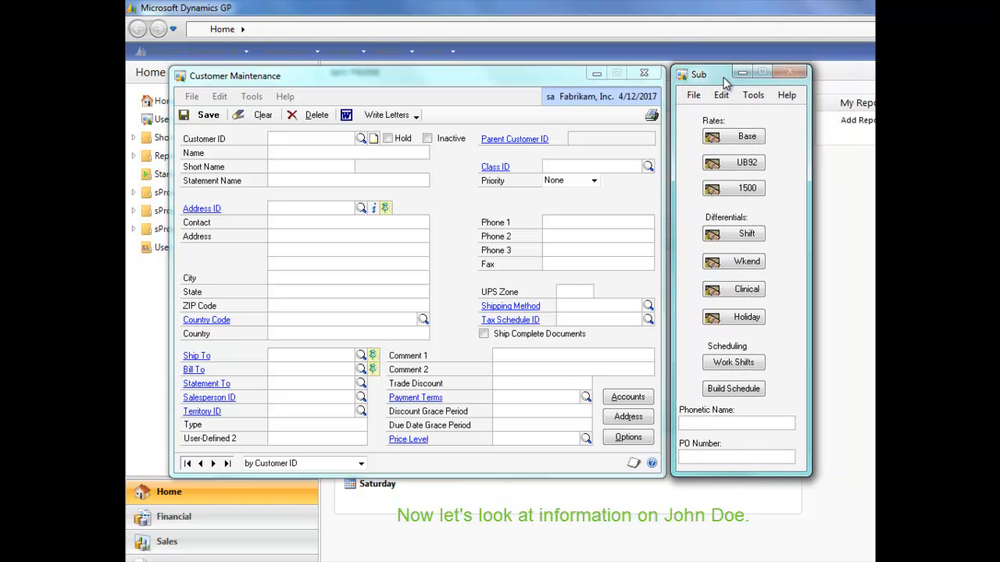
Load the patient's customer record by entering the patient's customer ID.
click(341, 140)
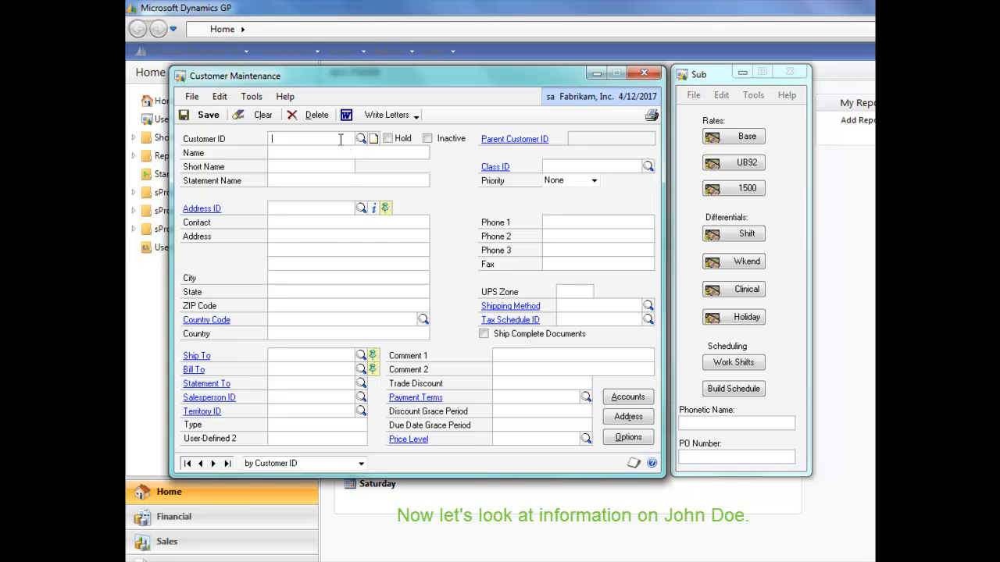
text(JOHD01)
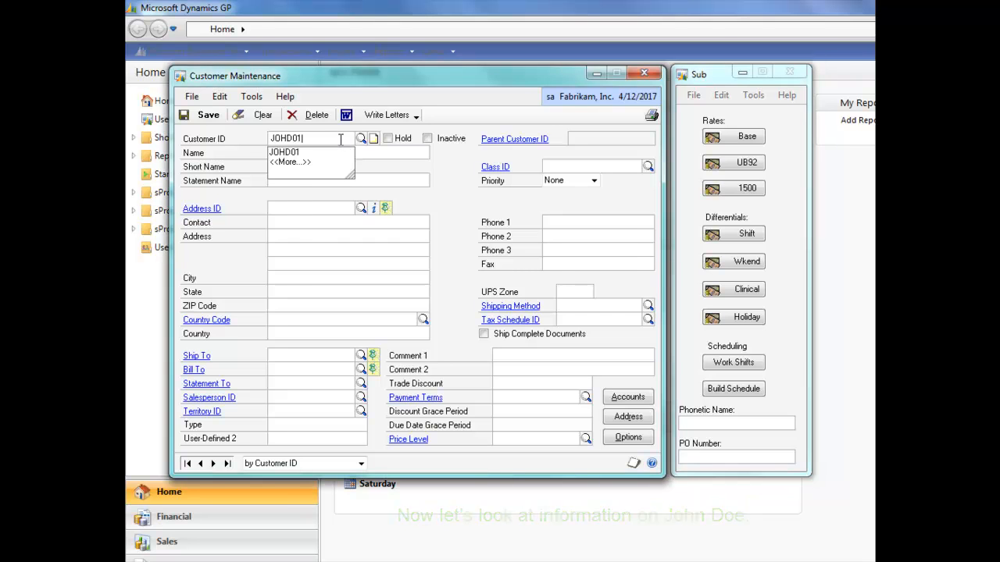
key(Tab)
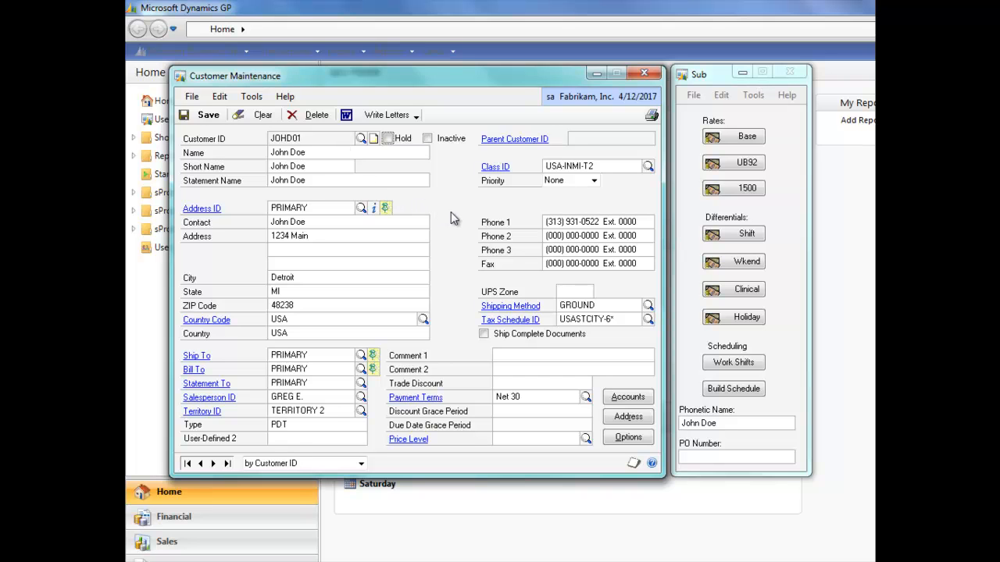
Open the patient's 1500 CPT Code Rates and Weekend Differentials windows and review their rates.
click(735, 189)
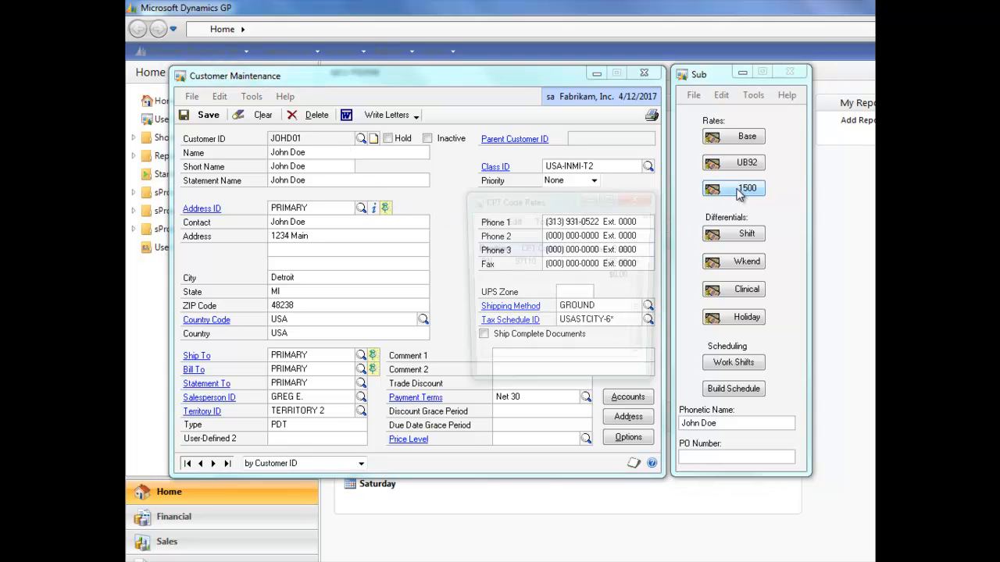
drag(555, 201, 426, 156)
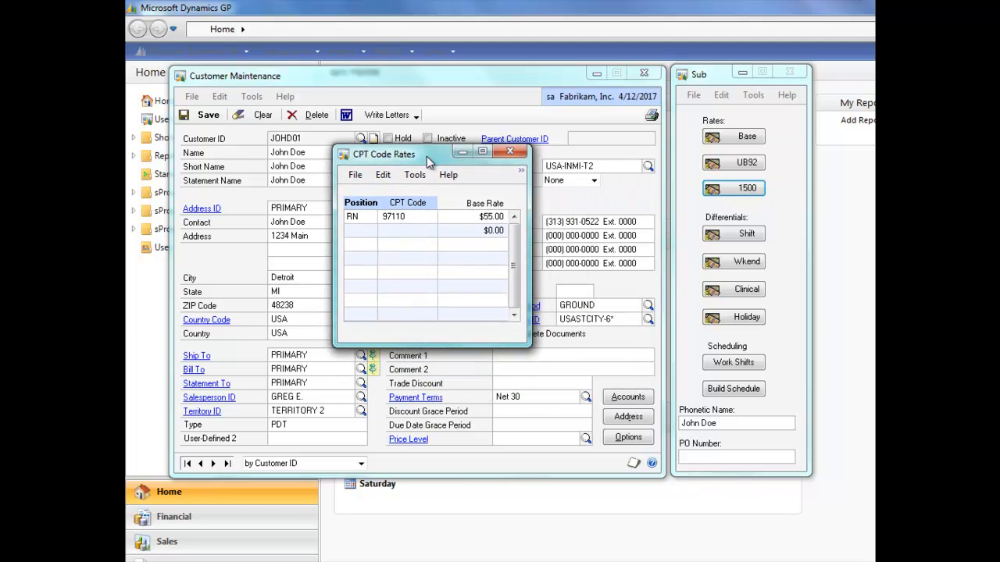
click(738, 264)
drag(533, 205, 439, 248)
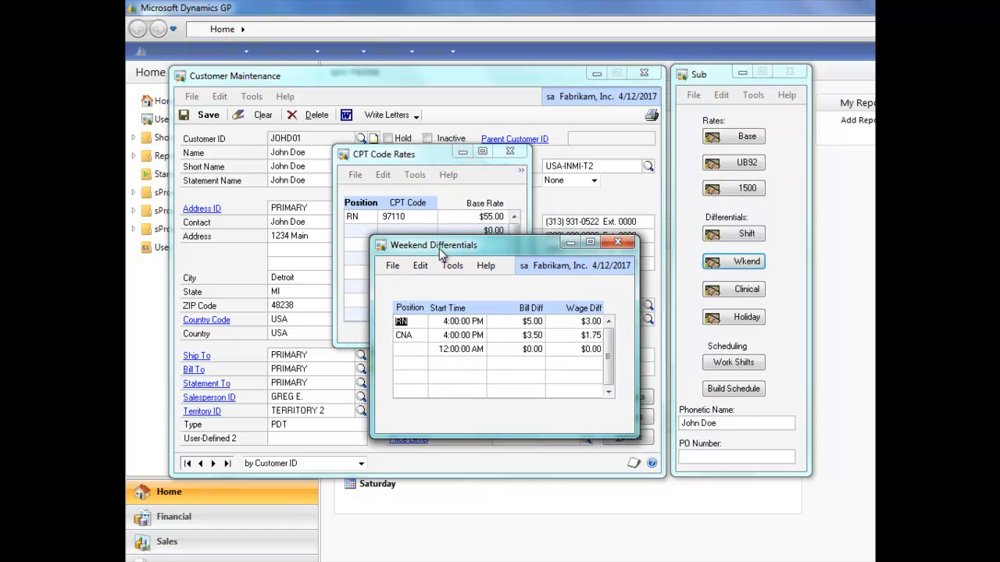
click(411, 351)
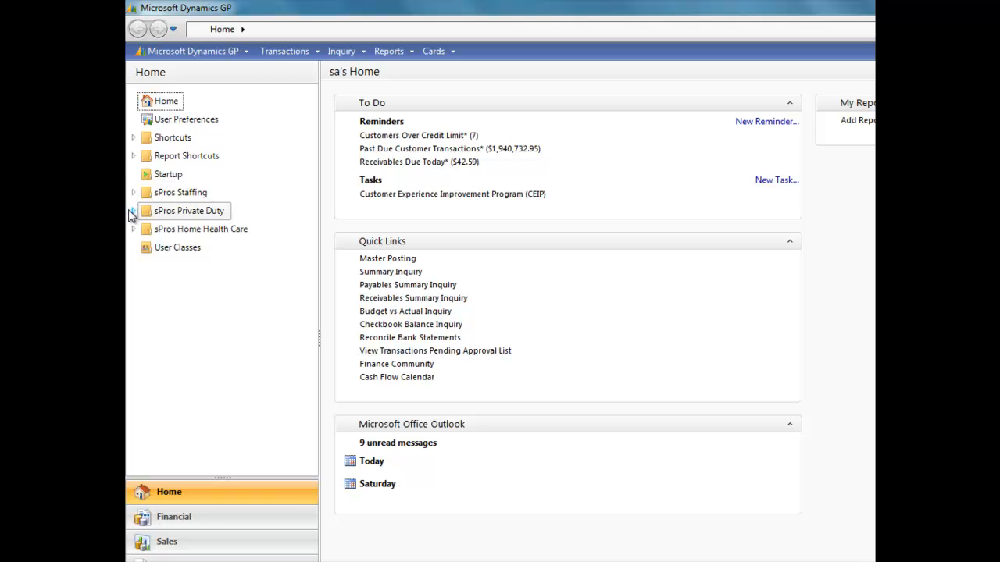
Open the schedulePros Scheduling window and load the patient's schedule by the patient's code.
click(132, 213)
click(174, 235)
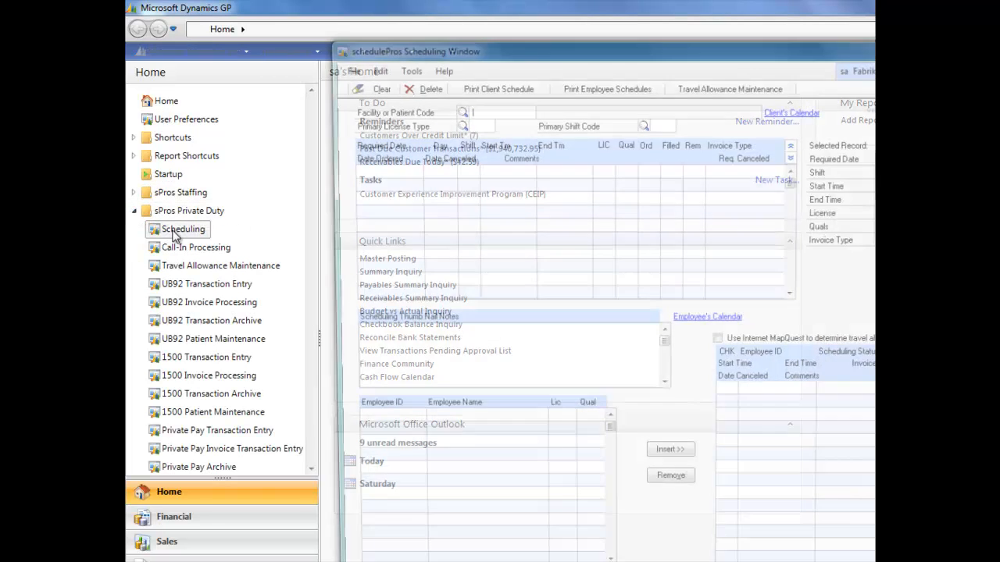
drag(537, 46, 374, 16)
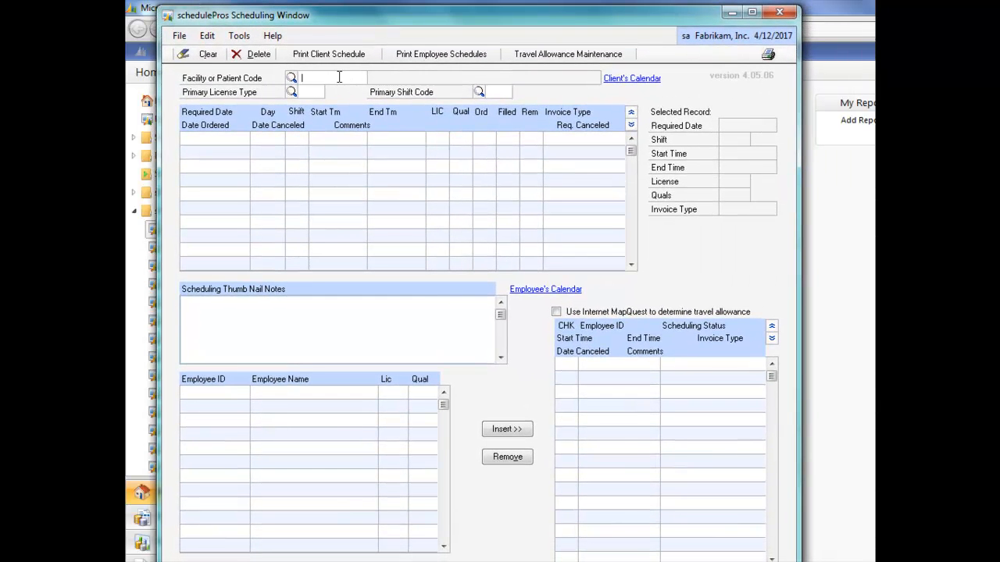
text(JOHD01)
key(Tab)
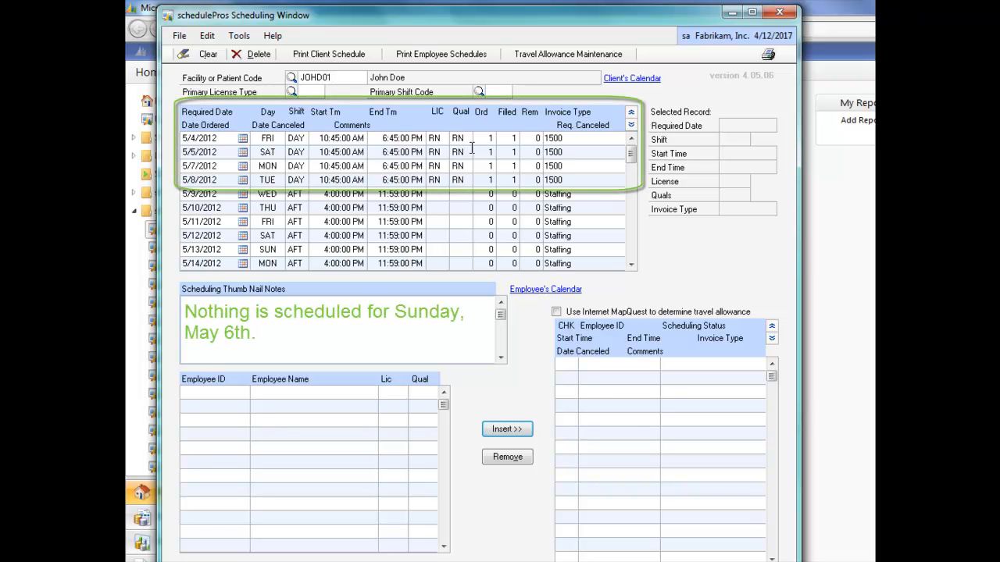
Select the 5/4/2012 scheduled shift to view its details and assigned employee, then close the window.
click(469, 138)
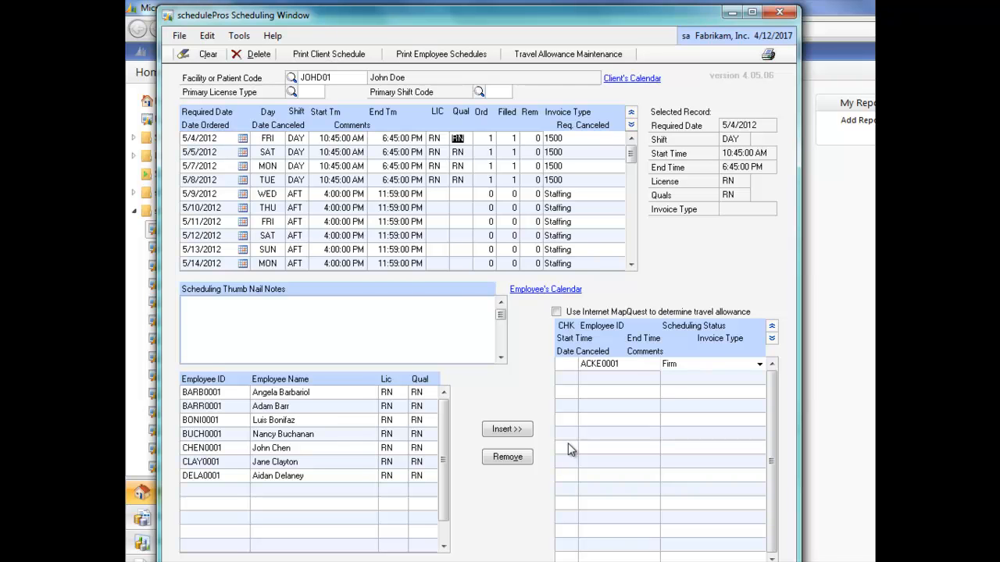
click(779, 12)
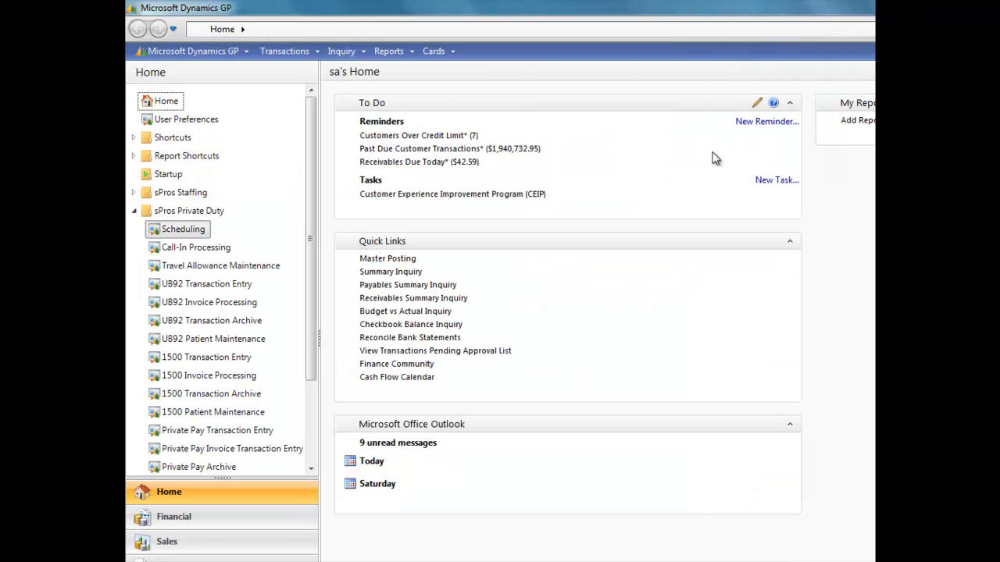
Open the Call-In Time Processing window from the sPros Private Duty Call-In Processing item.
click(197, 248)
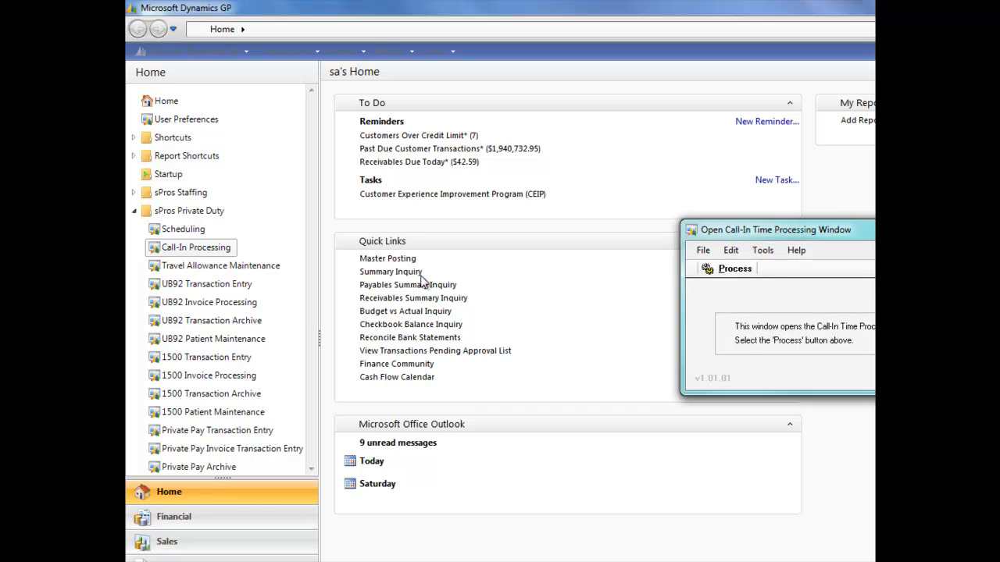
drag(765, 230, 364, 165)
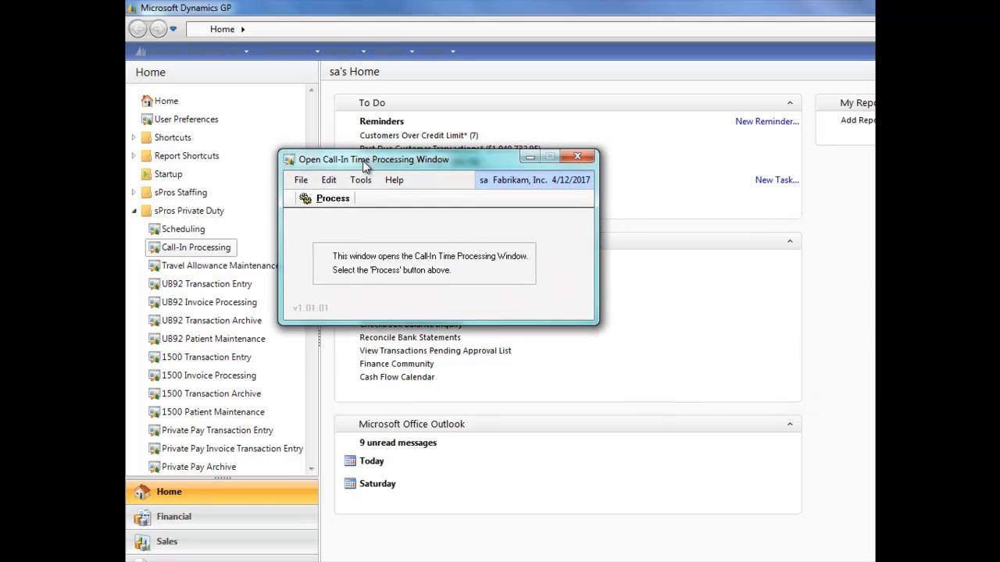
click(326, 200)
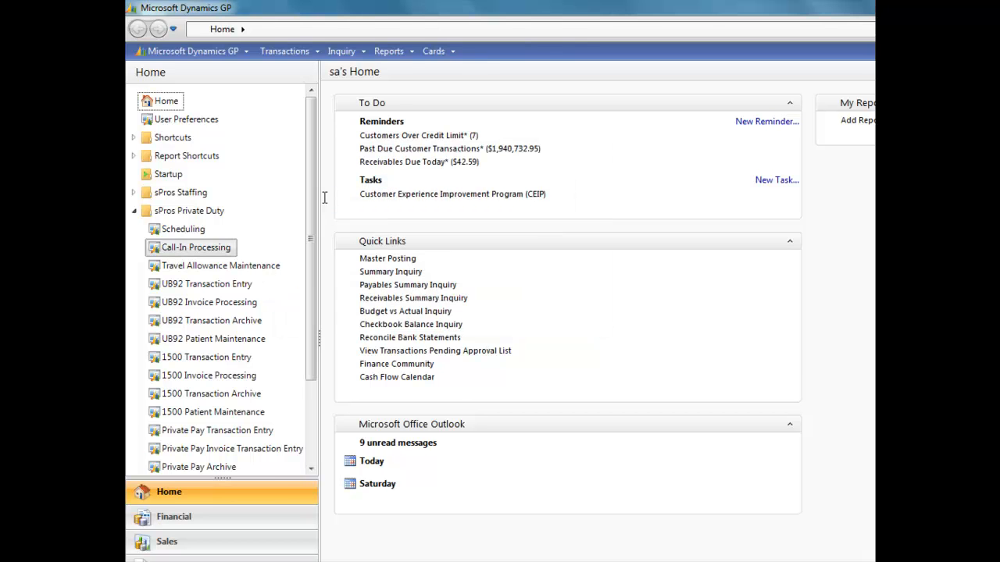
Import the employee call-in times in MPI Call-In Time Processing, then close that window.
drag(711, 227, 482, 170)
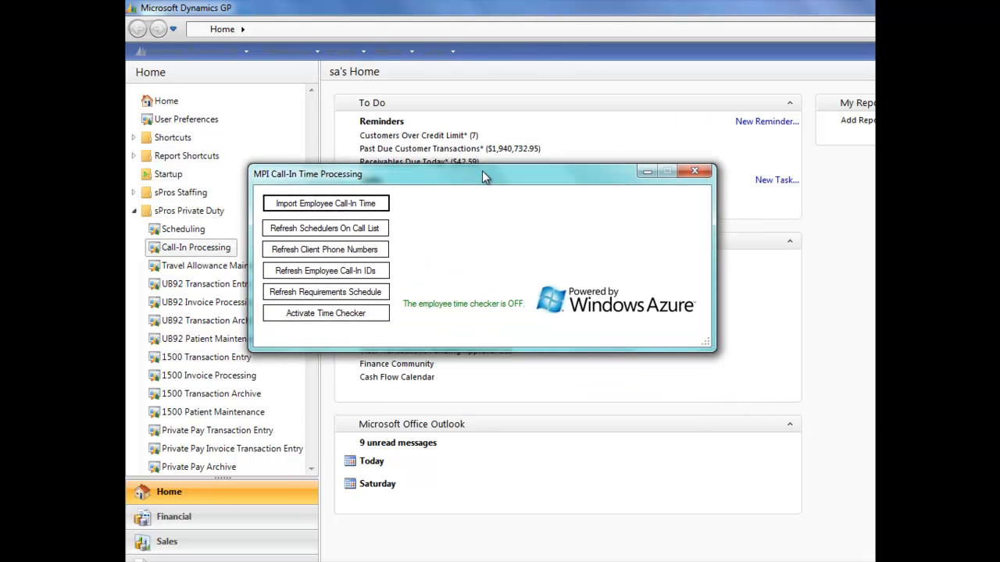
click(355, 206)
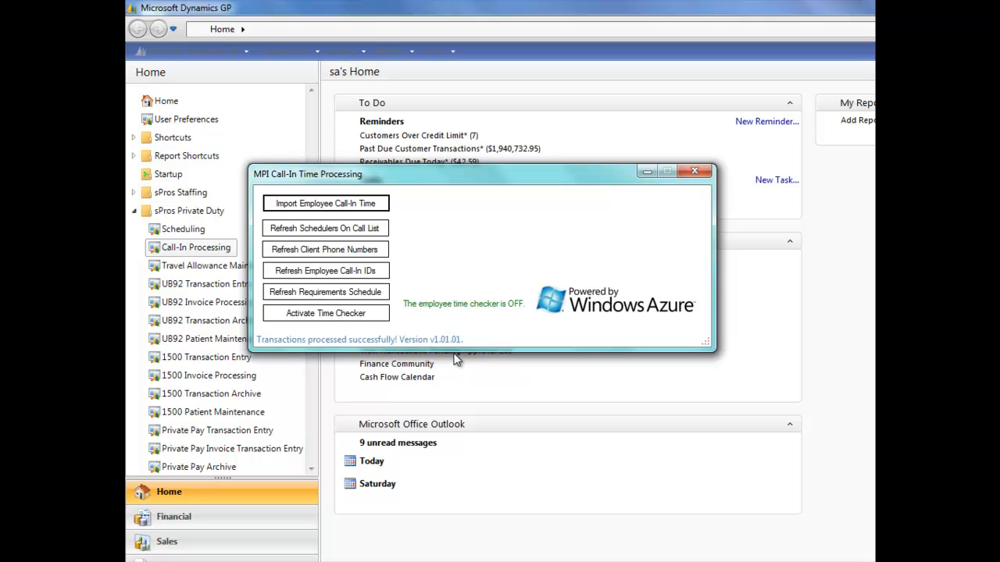
click(696, 172)
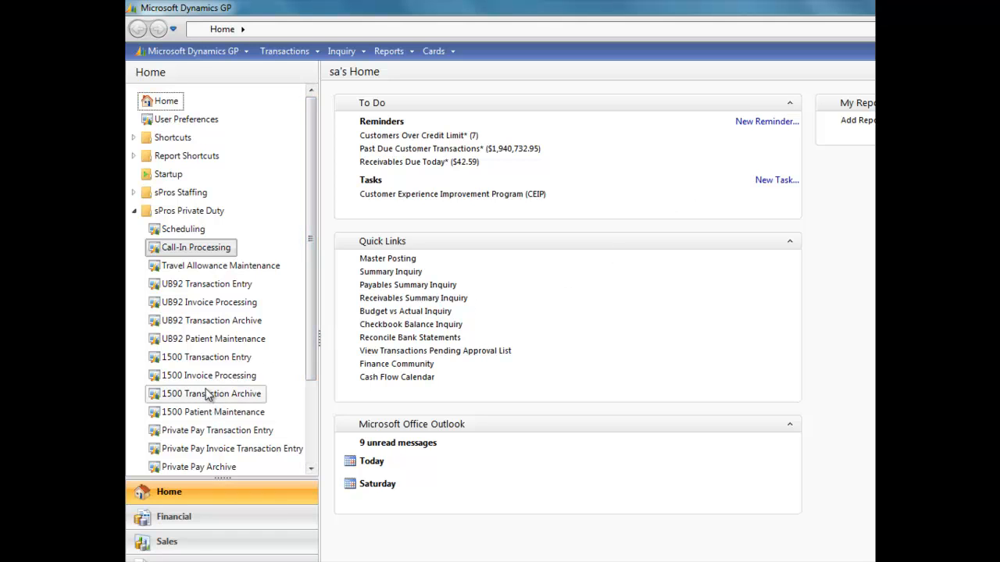
Import cloud time sheets into 1500 Transaction Entry using an import cut-off date of 5/8/2012.
click(207, 358)
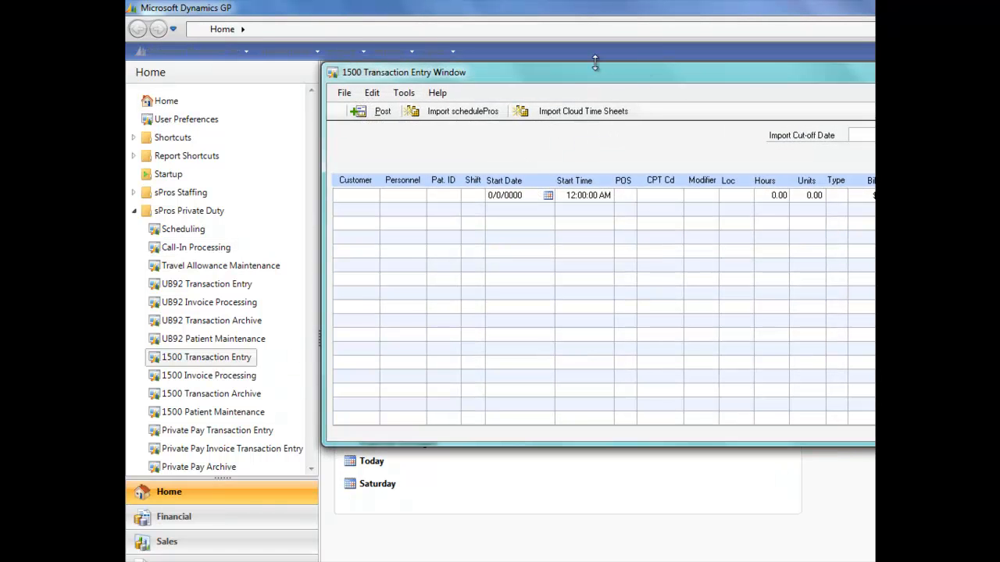
drag(611, 70, 447, 103)
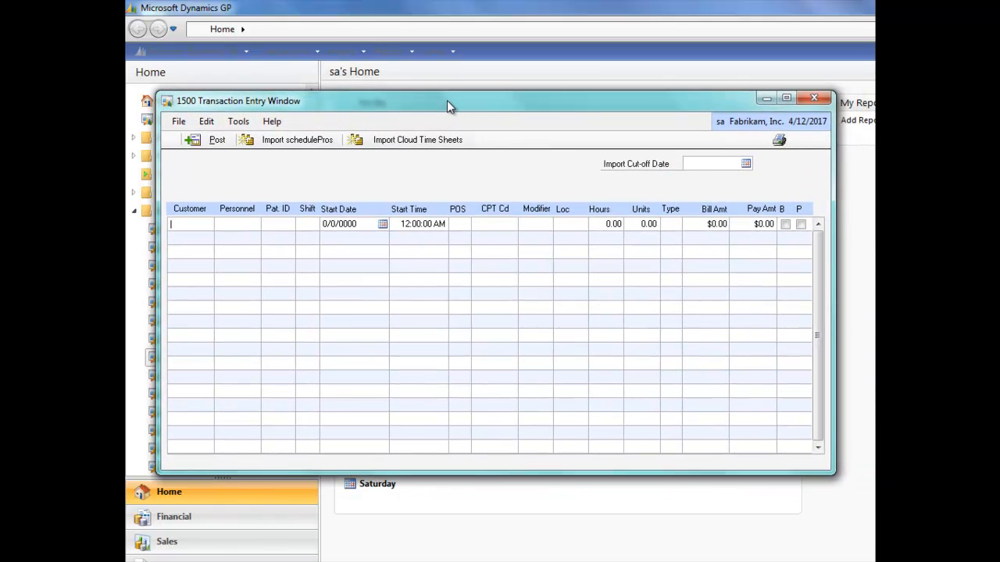
click(746, 165)
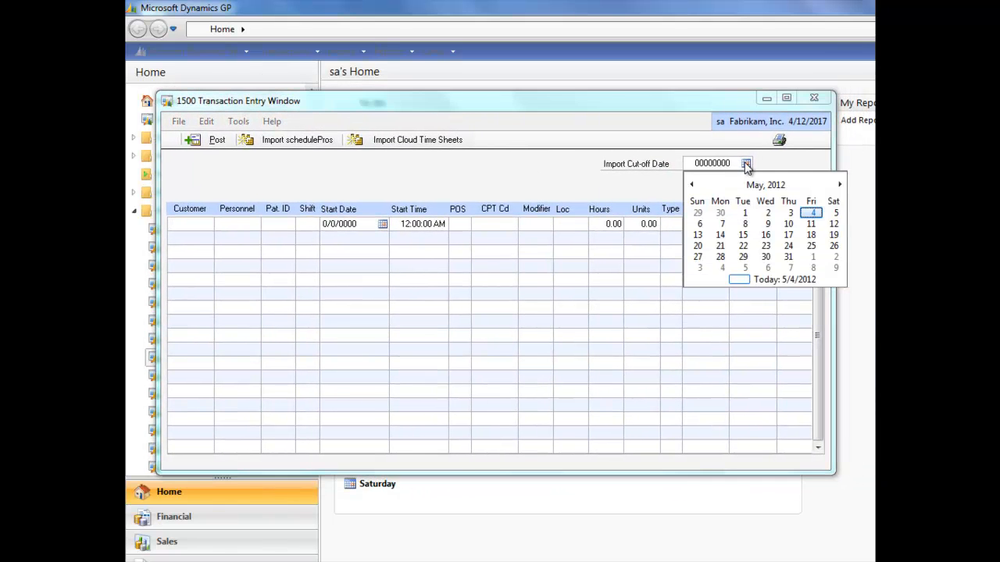
click(746, 224)
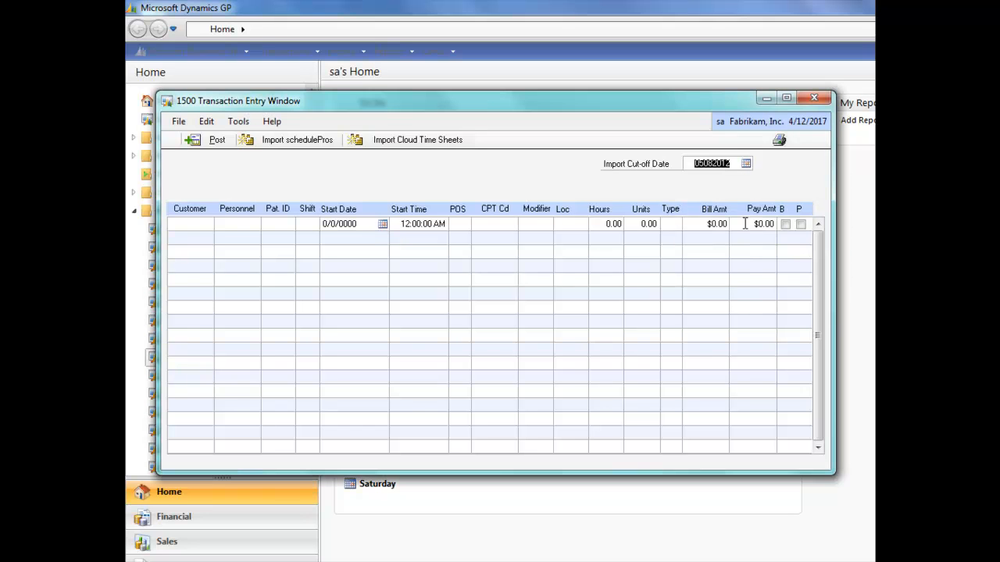
click(389, 140)
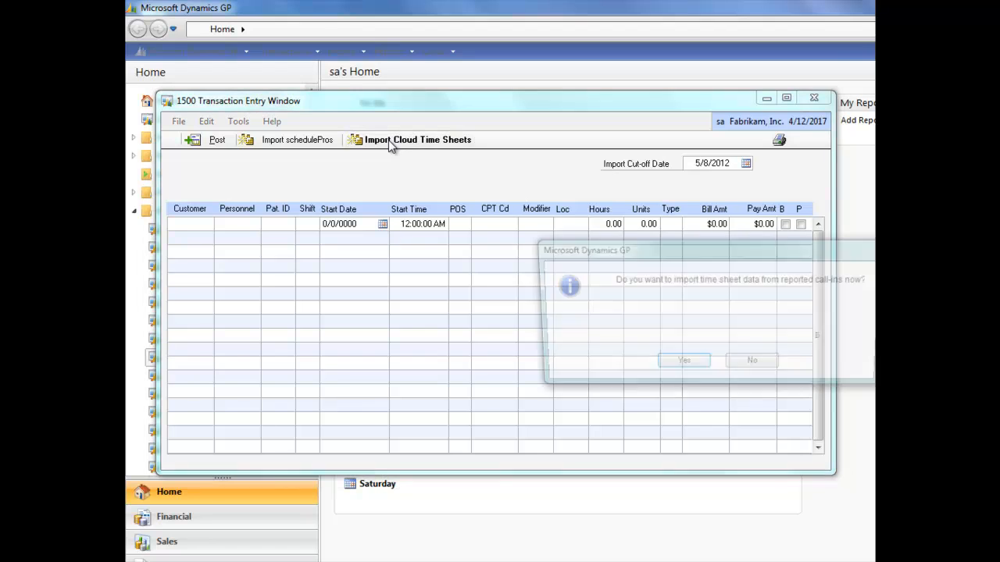
click(682, 366)
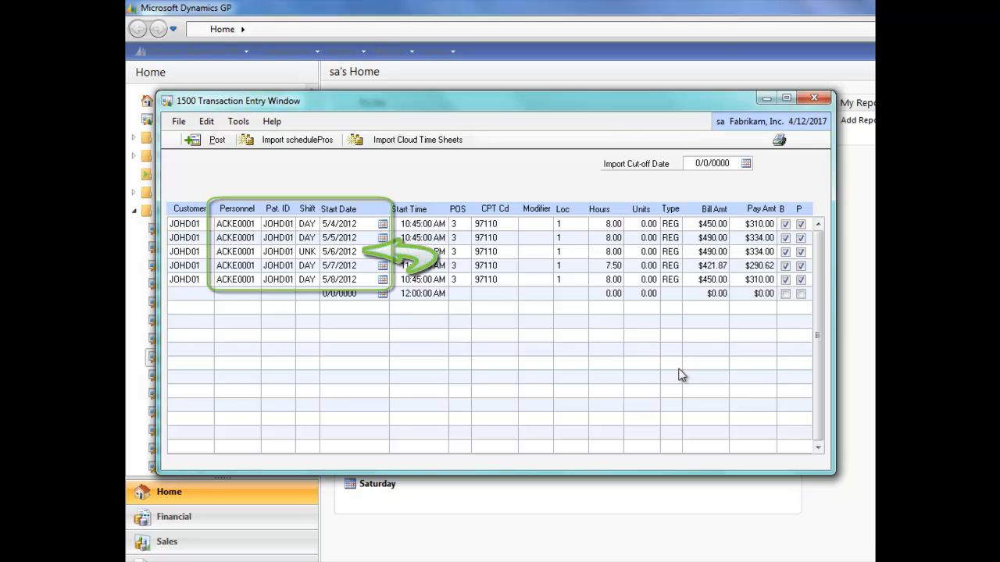
Examine the bill amount calculations for the 5/4/2012 and 5/5/2012 rows and the 5/5/2012 pay amount calculation.
click(698, 225)
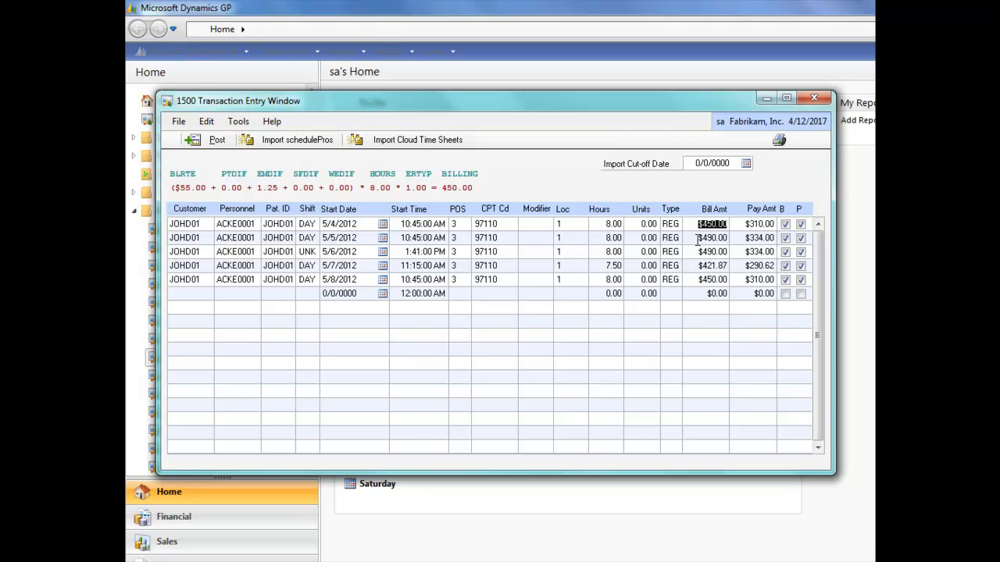
click(698, 239)
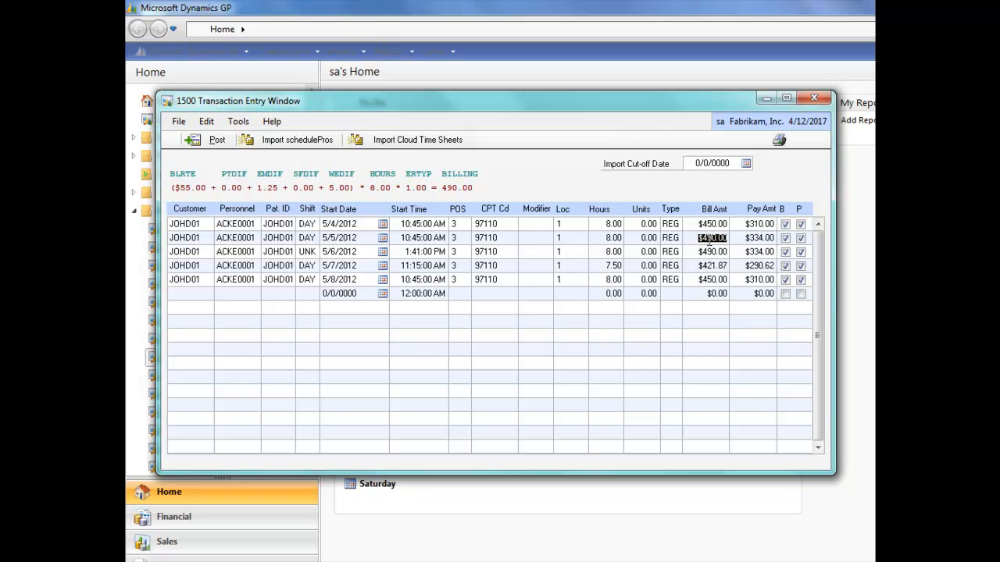
click(740, 239)
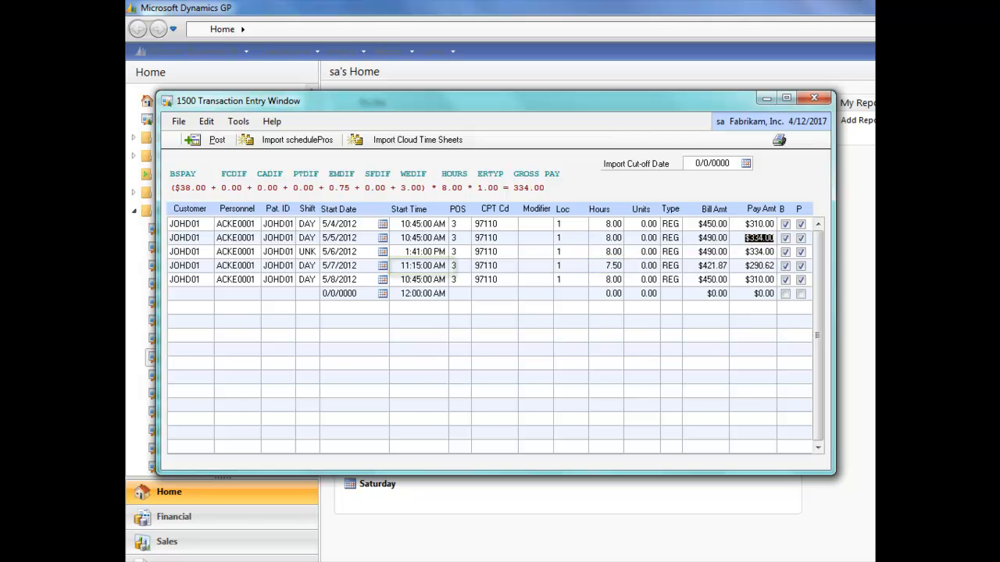
Switch to Azure Storage Explorer to view the employee call-in time sheet records.
mouse_move(418, 561)
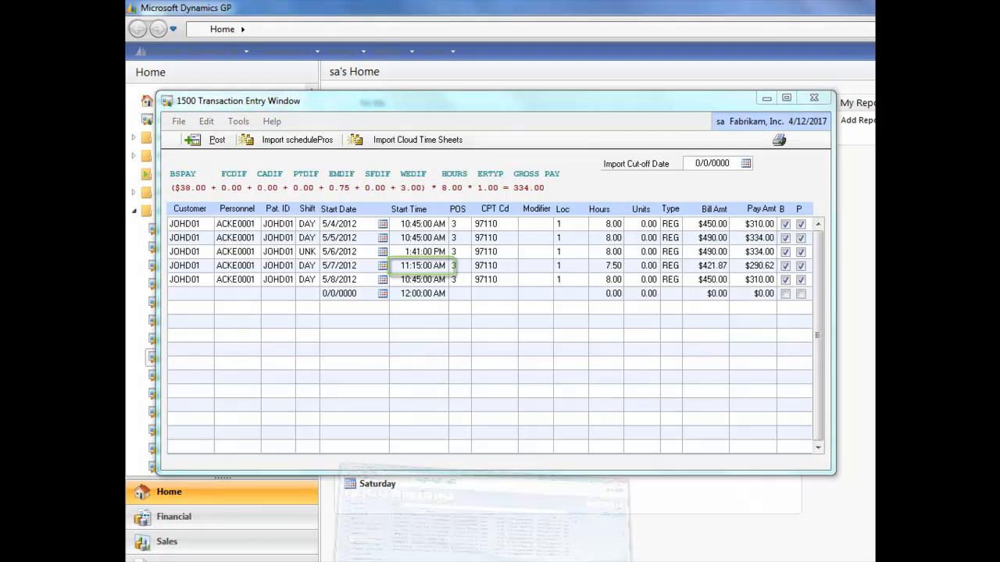
click(416, 543)
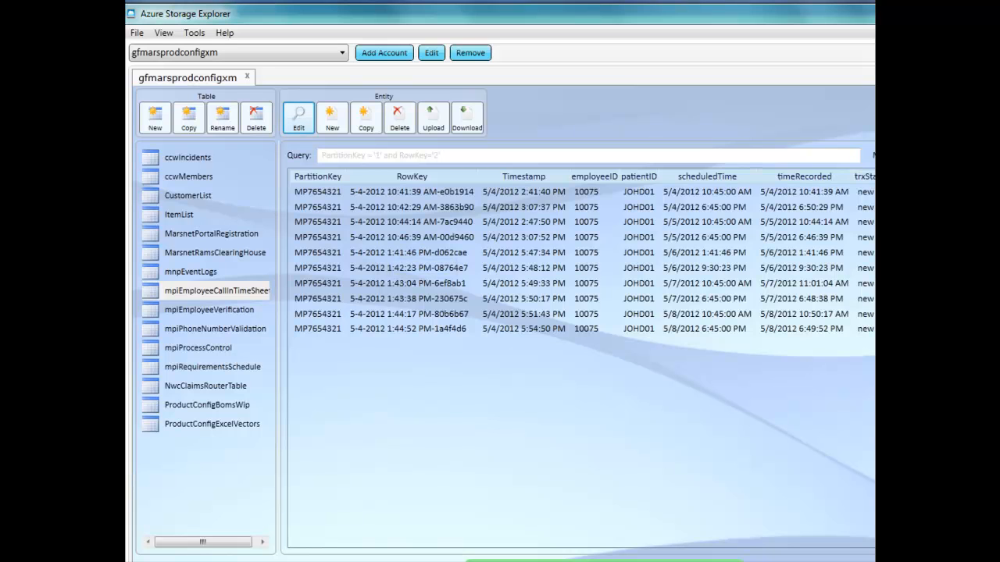